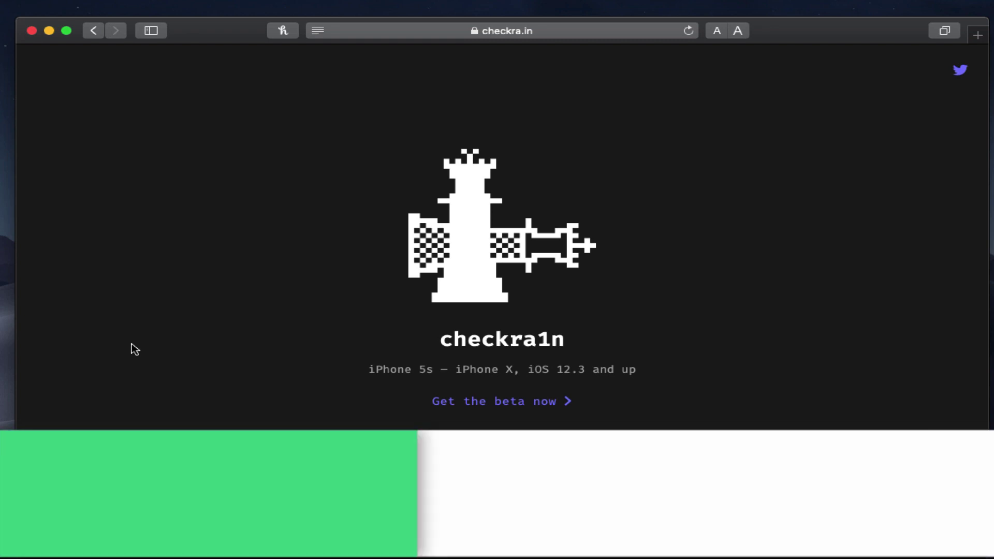
- Scroll down through the checkra.in release notes and FAQ, then back up to Latest Release
scroll(283, 424, "down", 2)
scroll(283, 425, "down", 2)
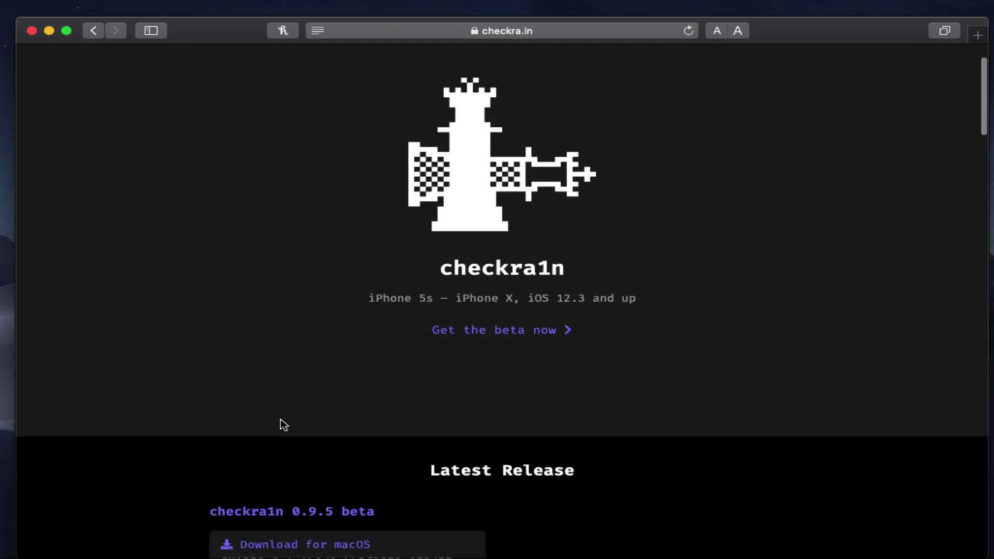
scroll(284, 424, "down", 1)
scroll(284, 425, "down", 3)
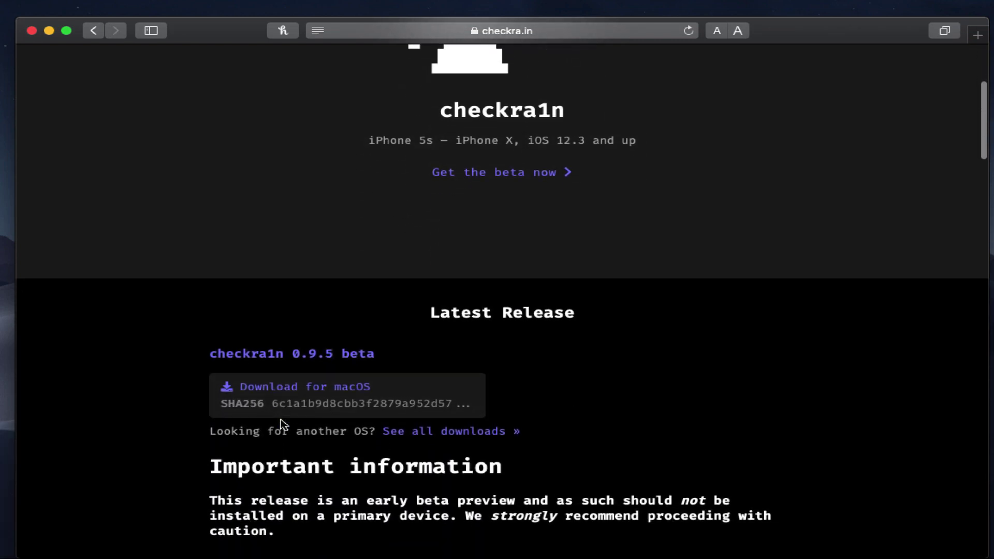
scroll(282, 425, "down", 2)
scroll(283, 424, "down", 1)
scroll(283, 425, "down", 2)
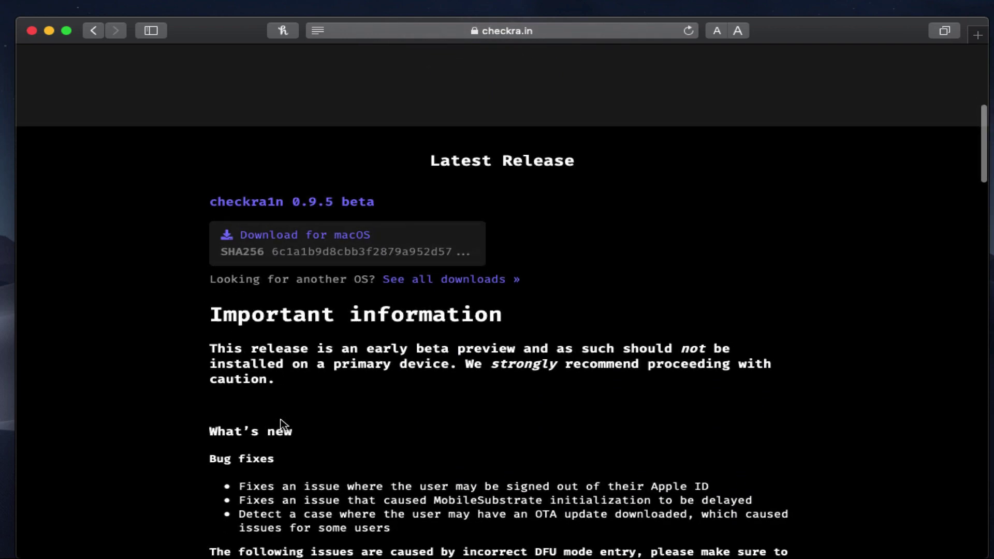
scroll(283, 425, "down", 4)
scroll(283, 422, "down", 1)
scroll(281, 420, "down", 4)
scroll(281, 420, "down", 1)
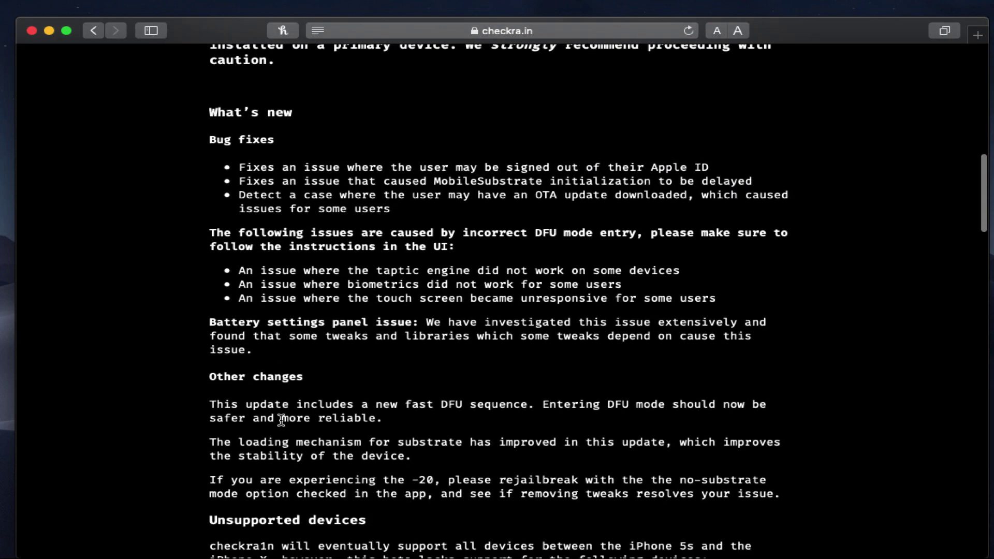
scroll(281, 420, "down", 5)
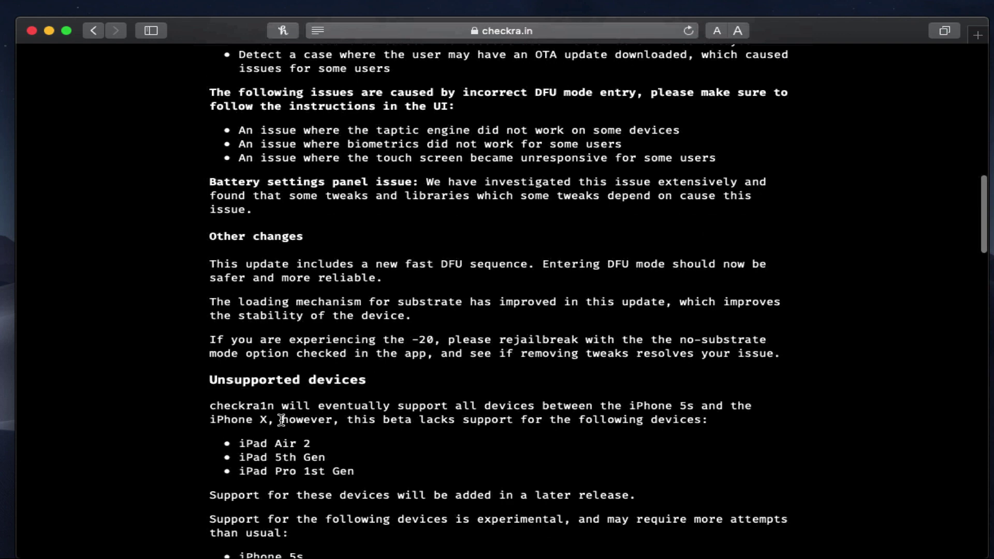
scroll(282, 423, "down", 3)
scroll(283, 425, "down", 3)
scroll(283, 424, "down", 2)
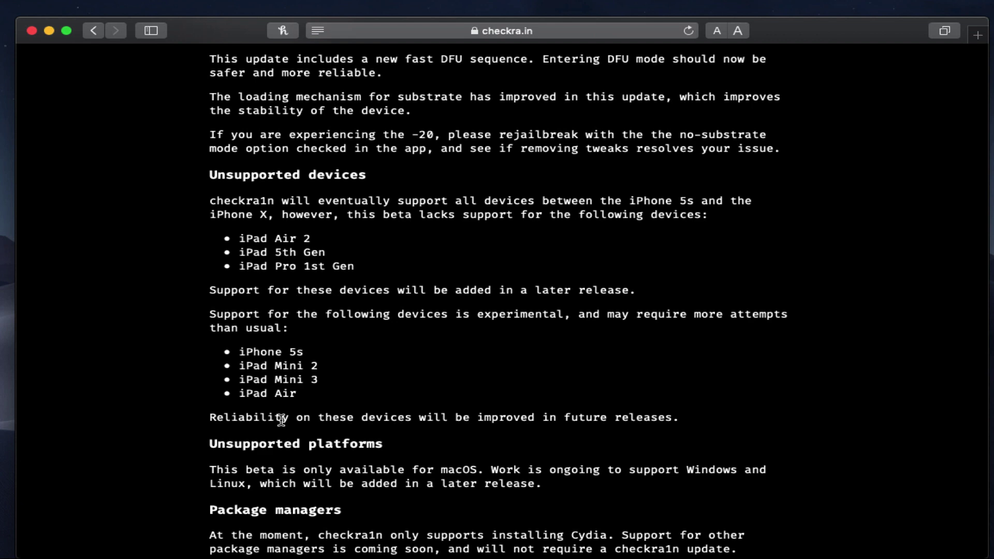
scroll(282, 422, "down", 1)
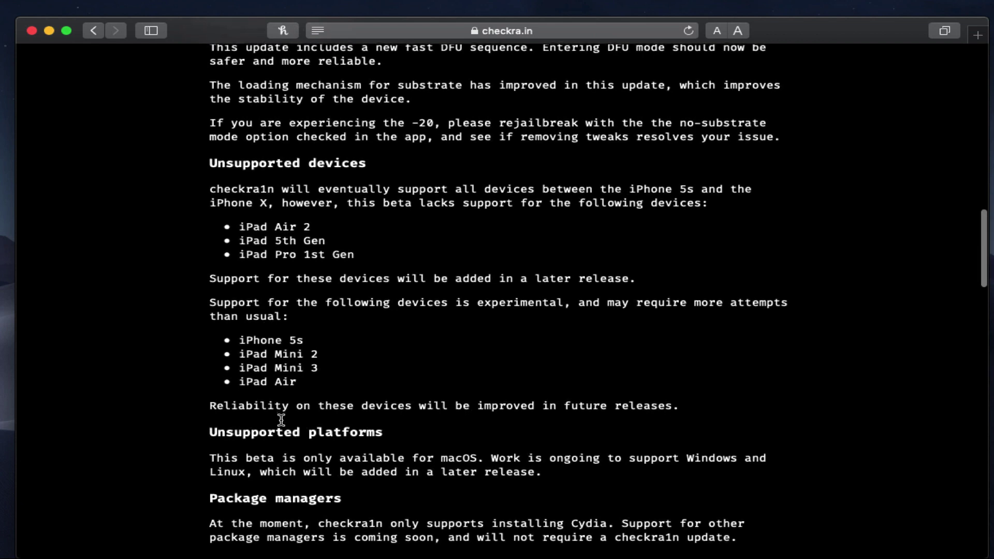
scroll(283, 423, "down", 4)
scroll(283, 425, "down", 2)
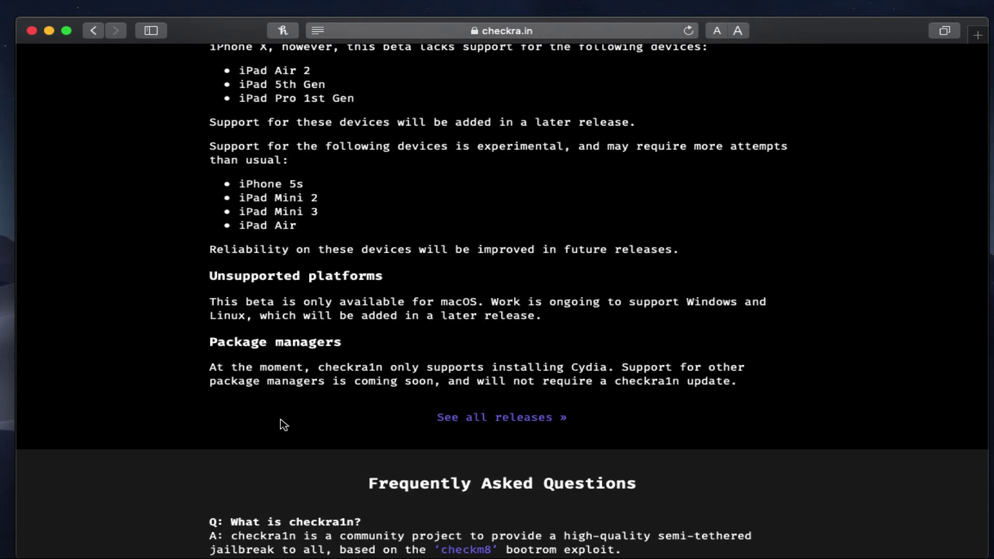
scroll(284, 425, "down", 2)
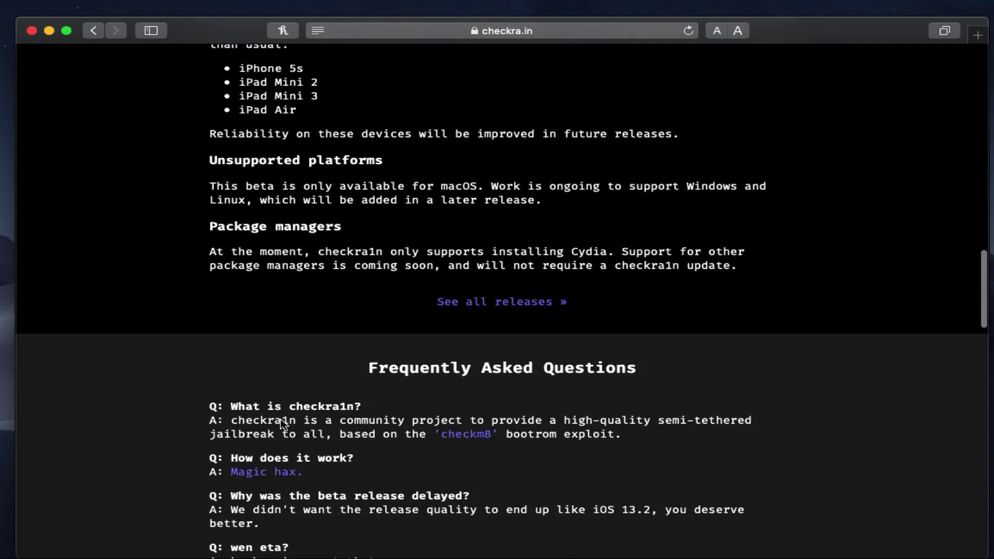
scroll(282, 423, "down", 2)
scroll(282, 421, "up", 15)
scroll(281, 420, "up", 2)
scroll(282, 420, "up", 3)
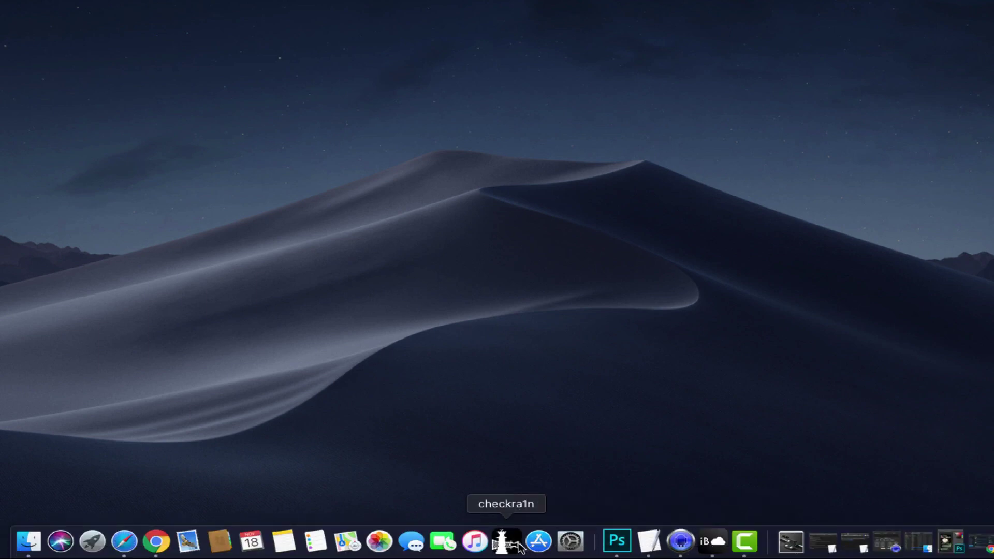
- Launch checkra1n 0.9.5 beta from the Dock so it detects the iPhone 8 Plus on iOS 12.3
left_click(505, 541)
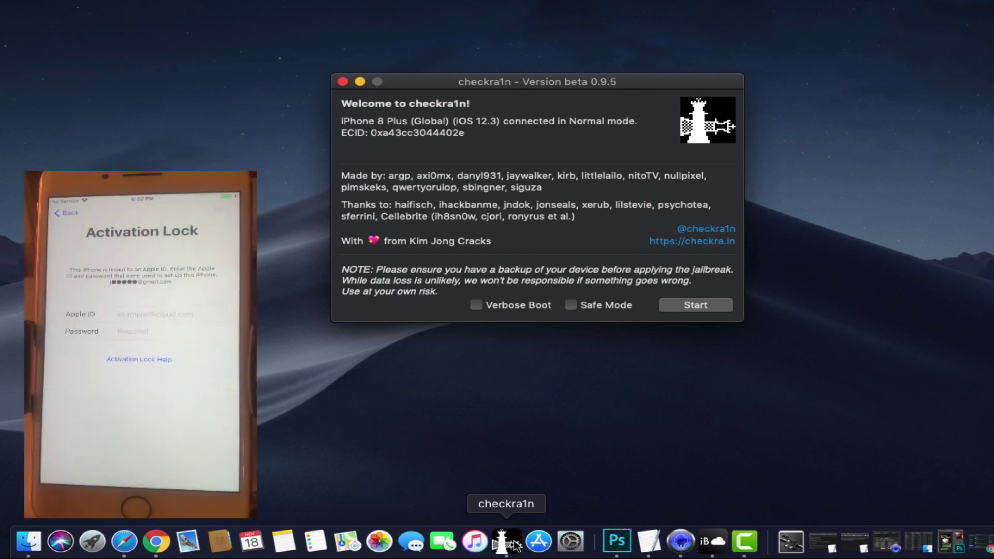
- Start the jailbreak and put the iPhone into recovery mode to reach the DFU instructions
left_click(704, 308)
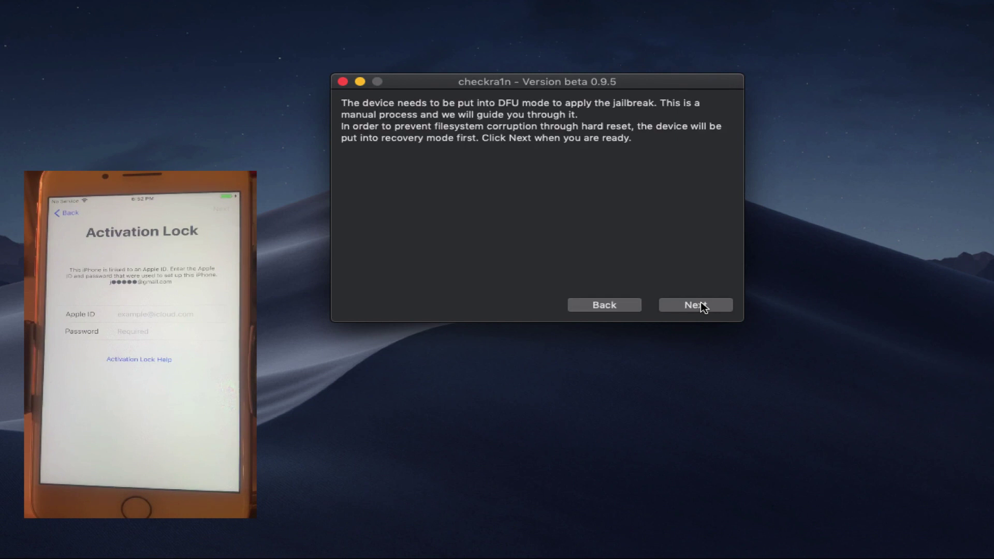
left_click(704, 308)
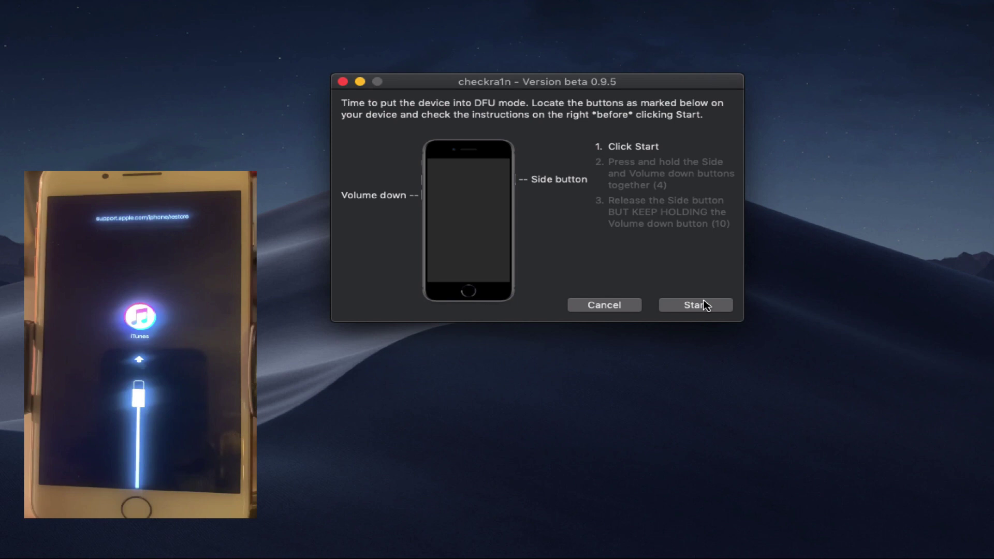
- Start the guided DFU countdown and follow the button steps until checkra1n reports All Done
left_click(705, 306)
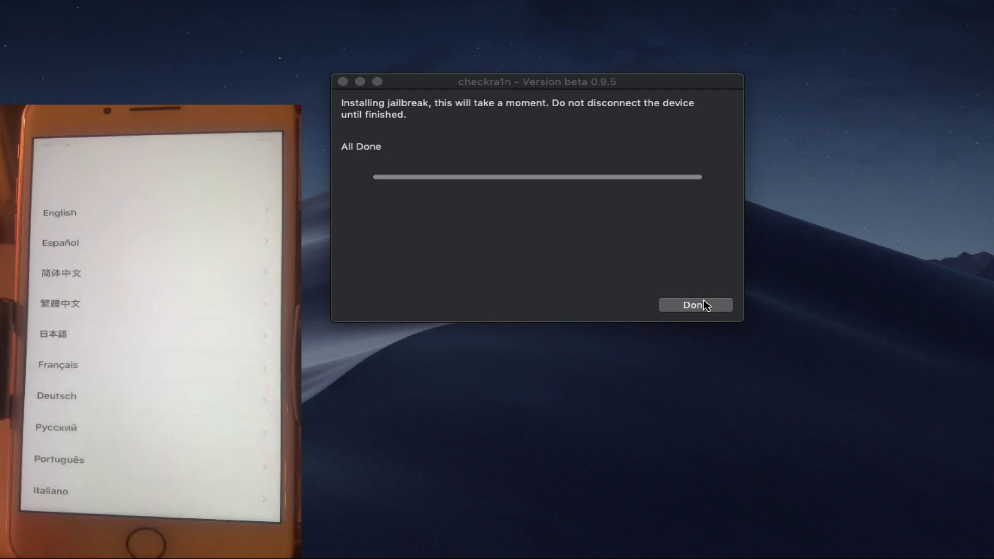
- Click Done to dismiss the finished checkra1n jailbreak screen
left_click(706, 306)
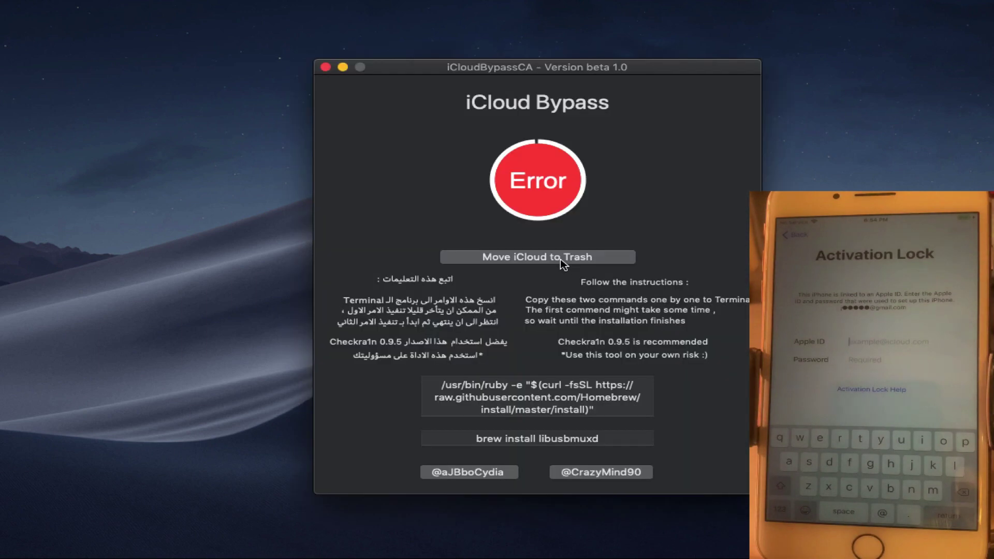
- Start the iCloudBypassCA activation lock removal and dismiss the iTunes window that pops up
left_click(563, 261)
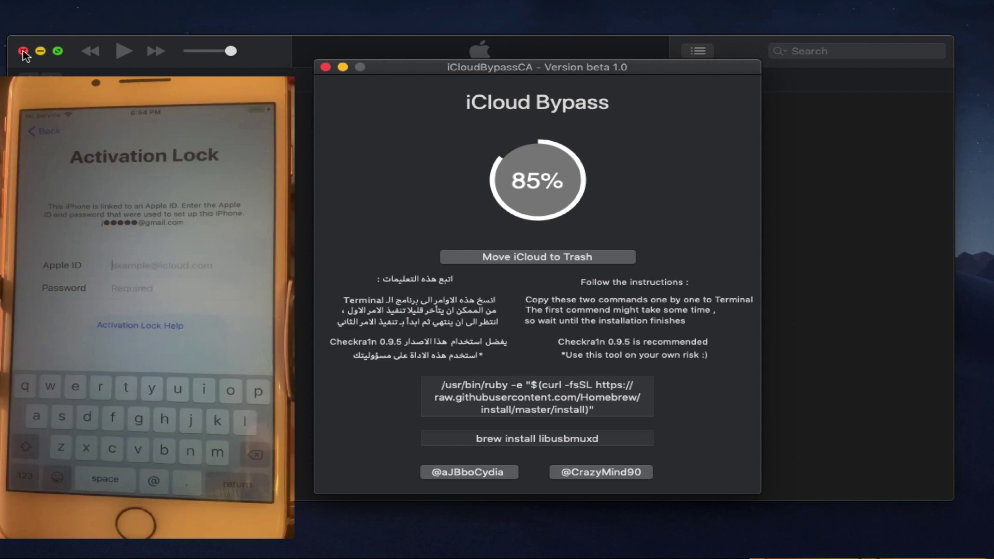
left_click(22, 51)
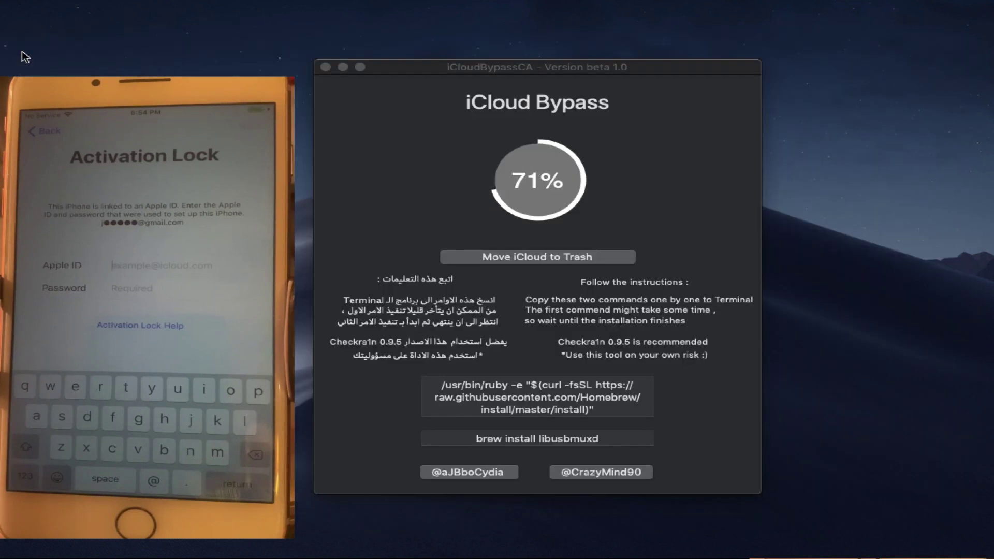